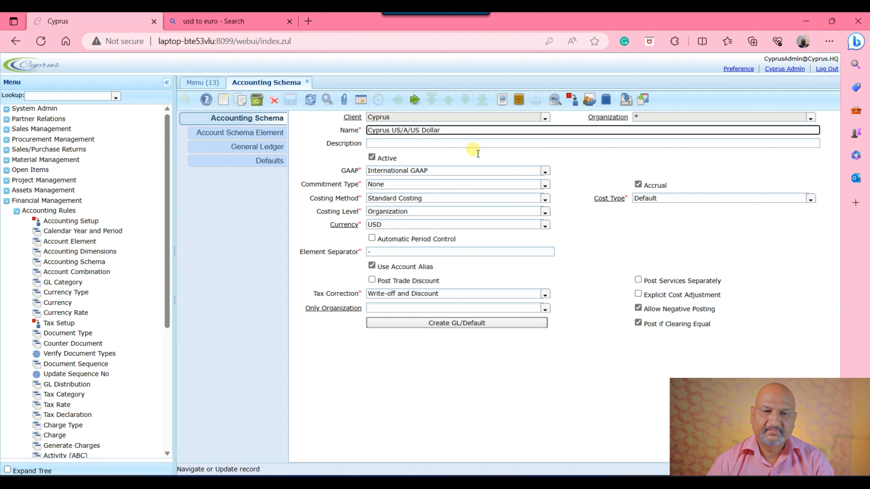
# Review the available options for GAAP, Commitment Type, Costing Method and Costing Level in the Cyprus US/A/US Dollar accounting schema.
pyautogui.click(545, 171)
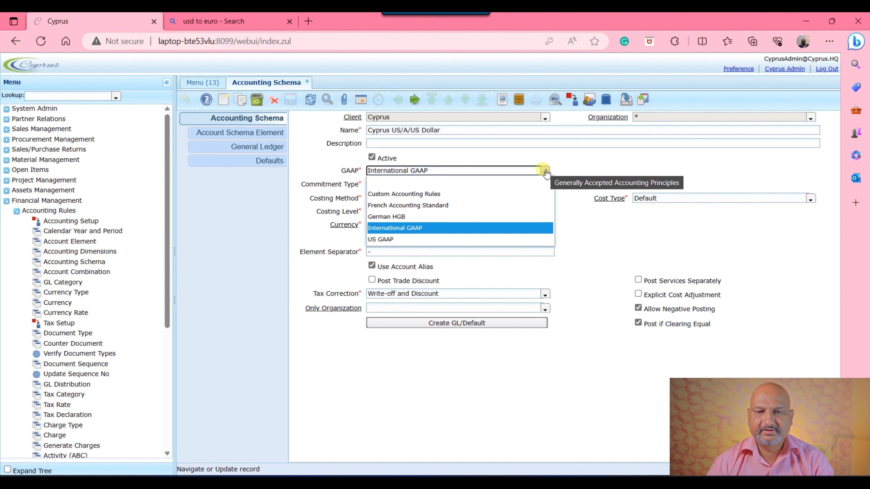
pyautogui.click(590, 236)
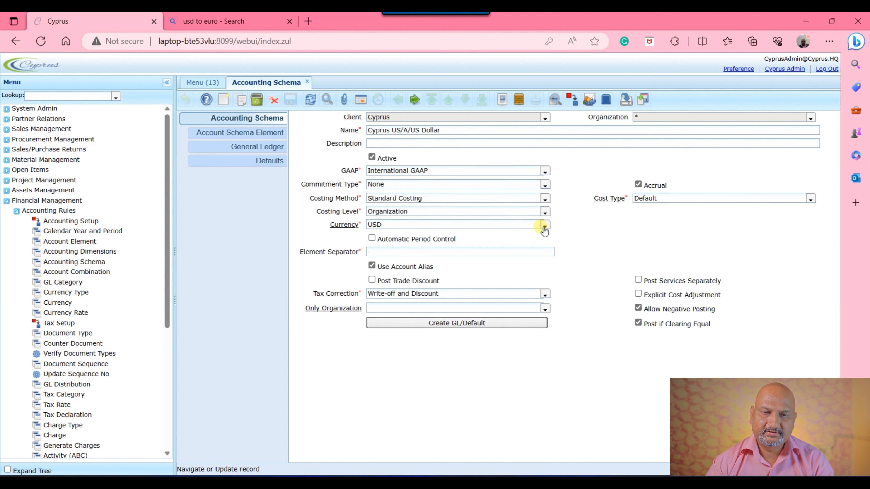
pyautogui.click(546, 186)
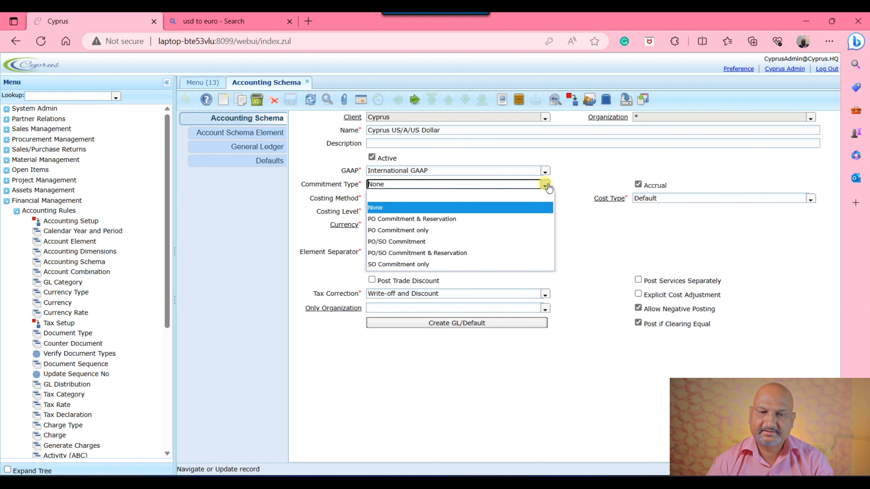
pyautogui.click(545, 186)
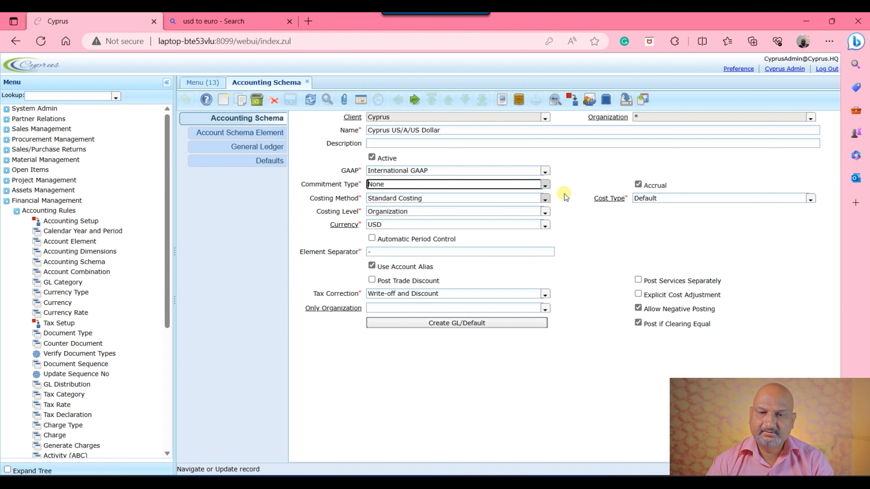
pyautogui.click(545, 200)
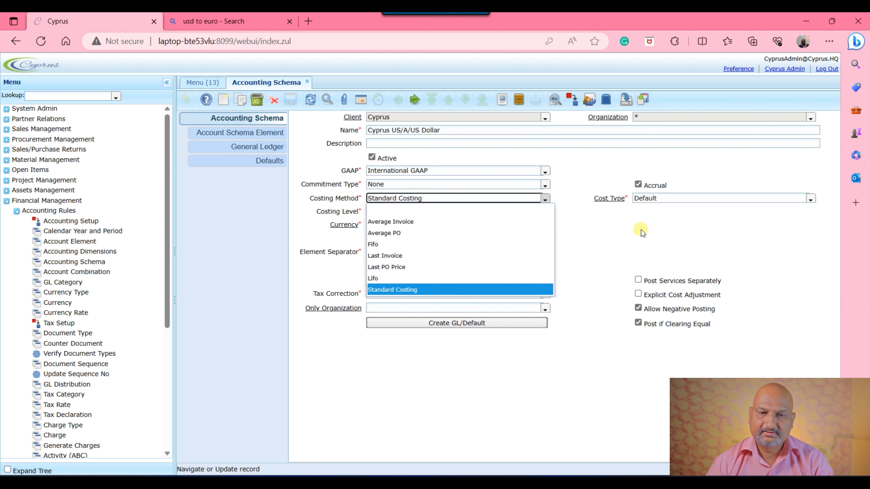
pyautogui.click(635, 228)
pyautogui.click(548, 214)
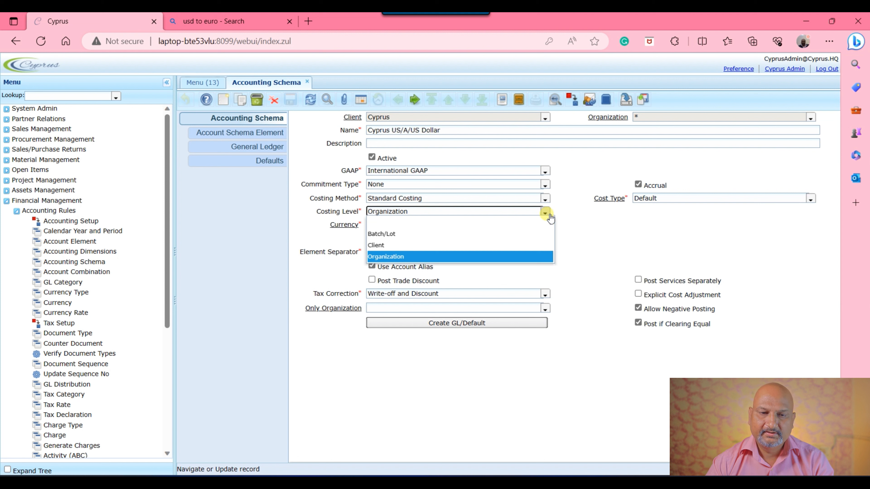
pyautogui.click(548, 215)
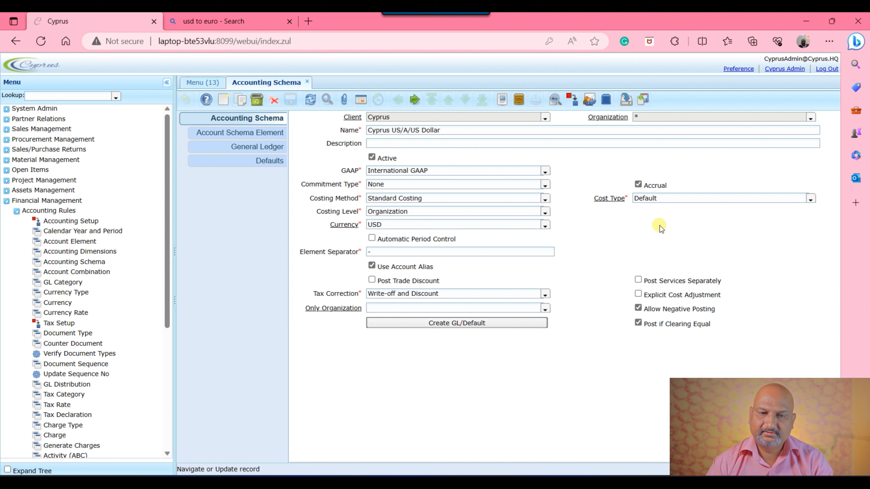
# Enable Automatic Period Control to examine its period, history days and future days fields, and disable it again.
pyautogui.click(372, 238)
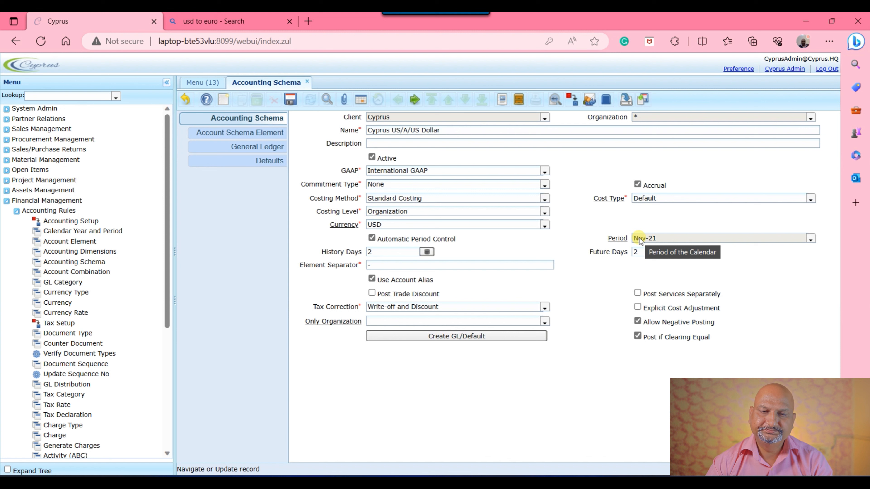
pyautogui.click(375, 241)
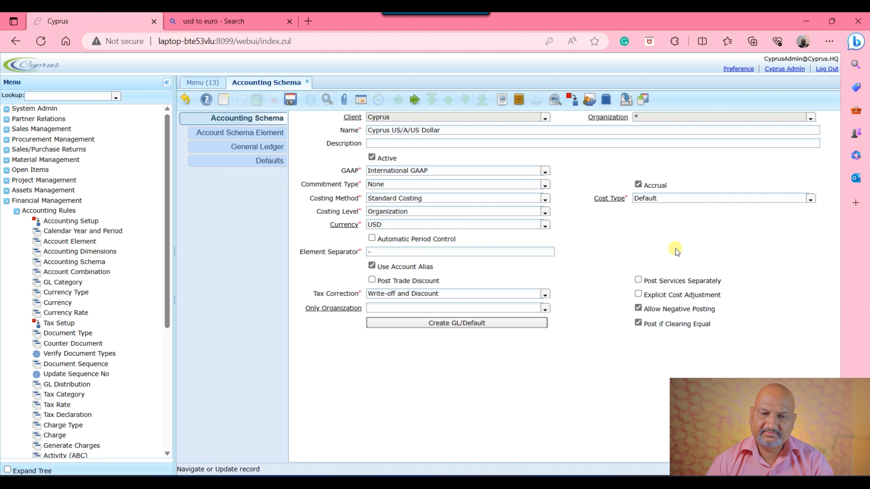
pyautogui.click(379, 280)
pyautogui.click(679, 283)
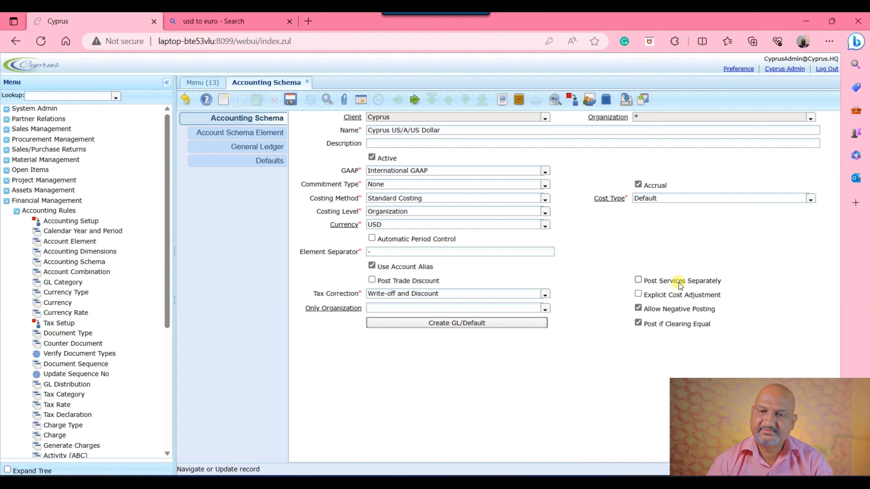
pyautogui.click(680, 285)
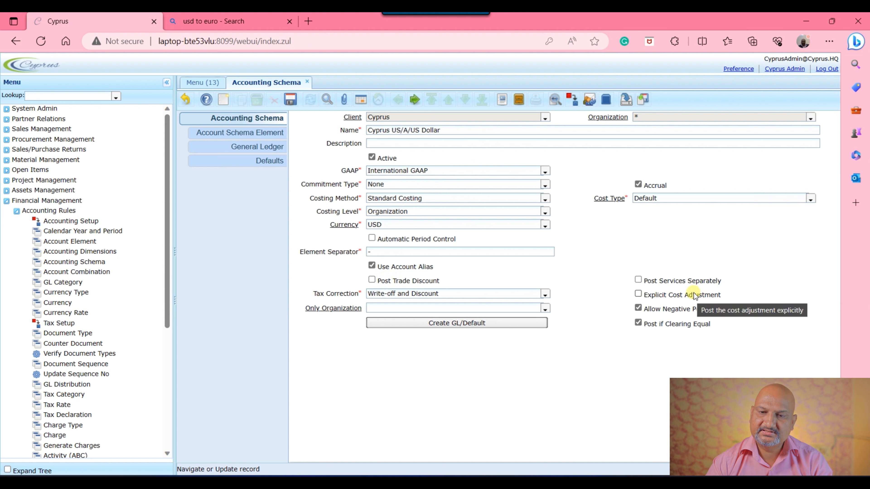
pyautogui.click(654, 295)
pyautogui.click(654, 295)
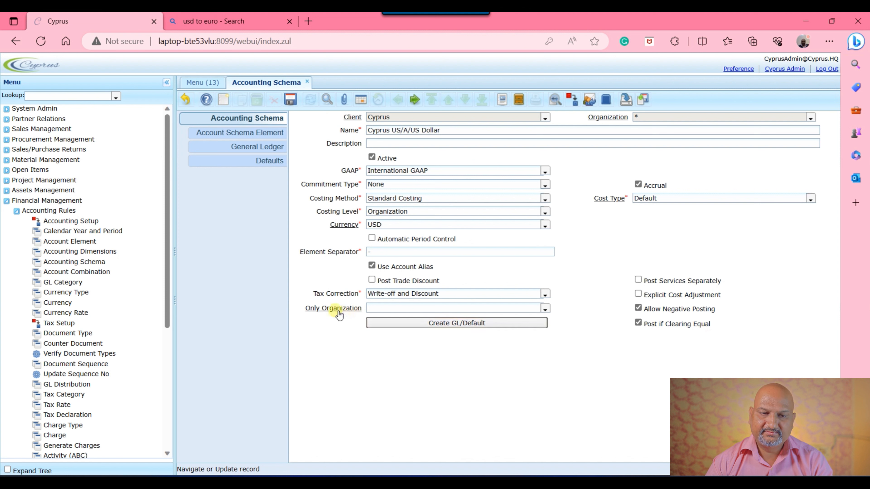
# Review the organizations available for Only Organization and discard the unsaved changes to the accounting schema.
pyautogui.click(545, 309)
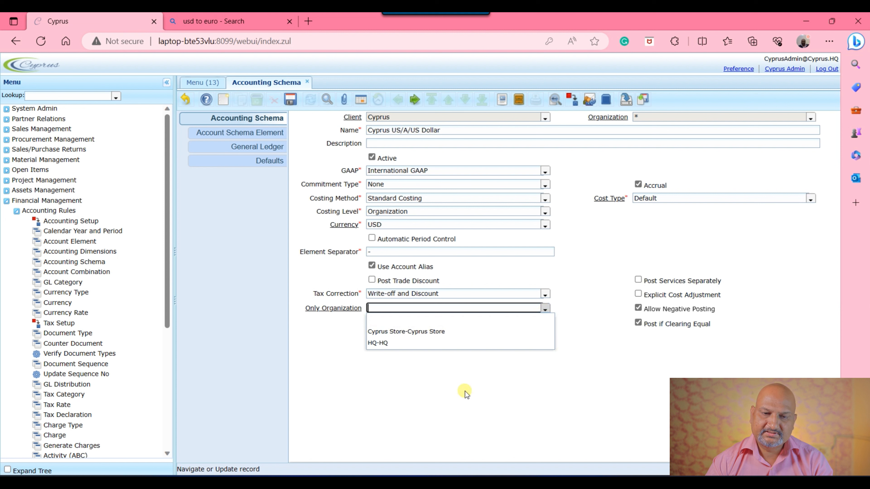
pyautogui.click(445, 385)
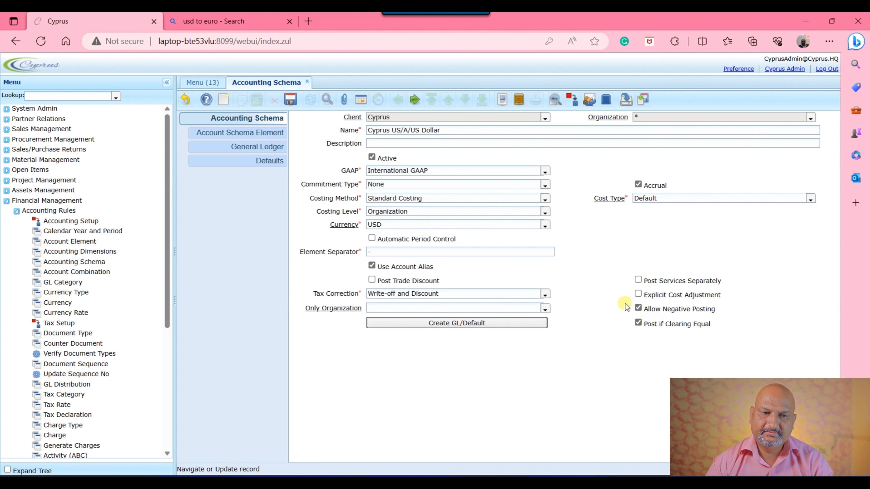
pyautogui.click(185, 100)
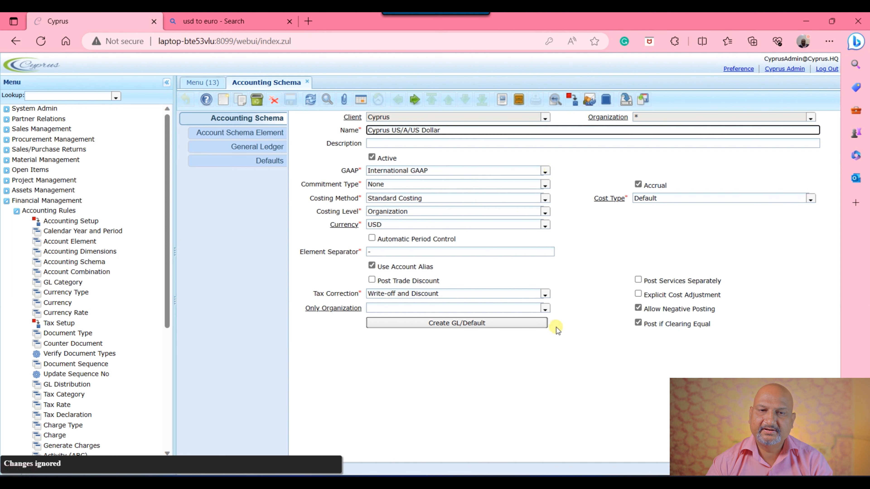
# Open the schema's account schema elements and examine them all as a list.
pyautogui.click(270, 137)
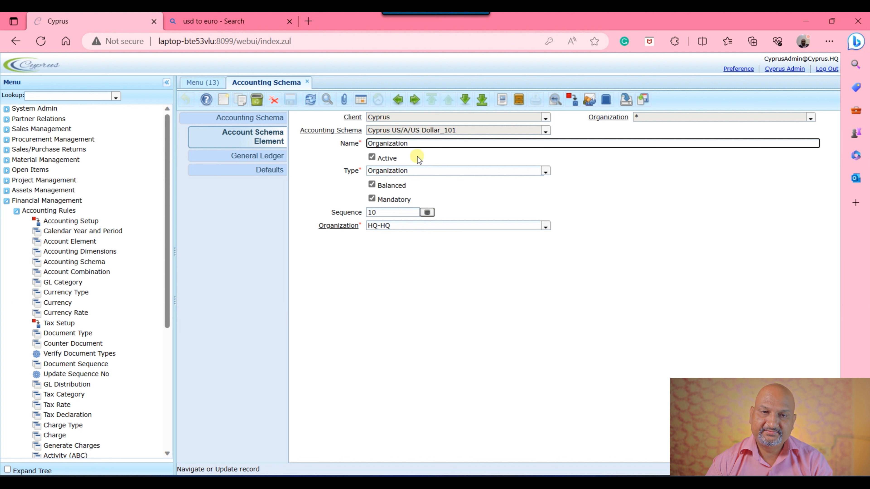
pyautogui.hotkey('alt', 't')
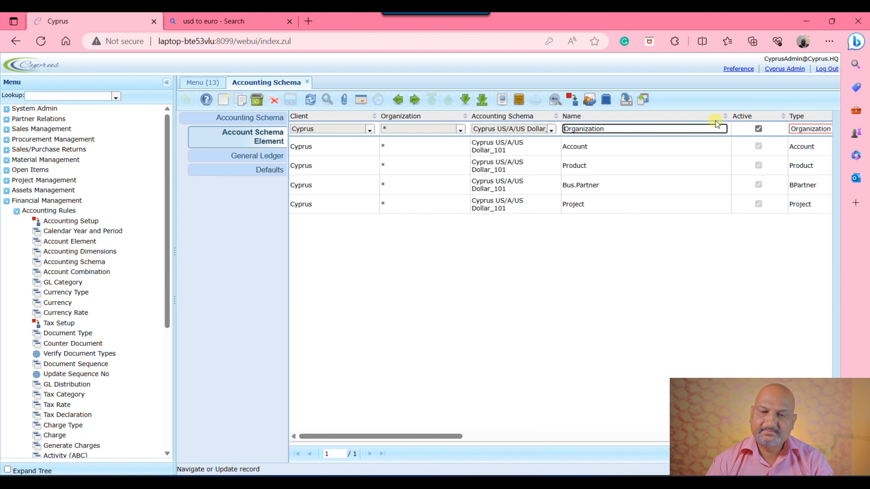
pyautogui.click(361, 100)
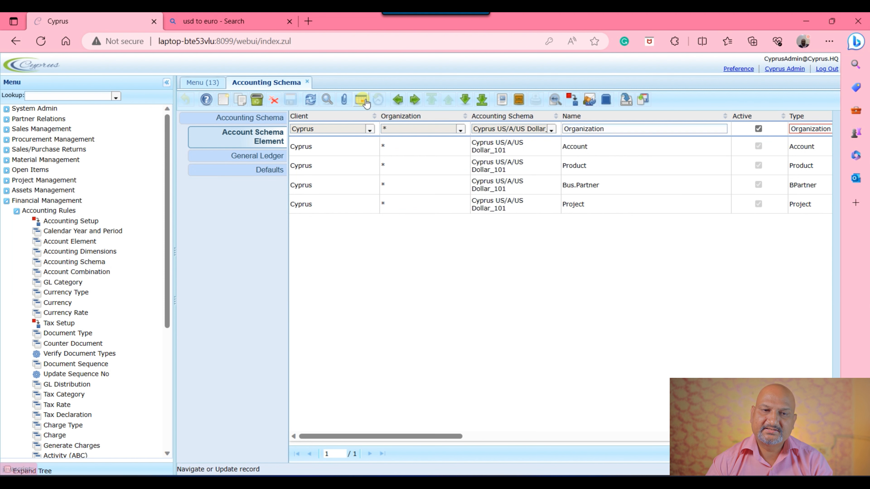
# Start a new account schema element to review the available element types, and discard the new record.
pyautogui.click(229, 101)
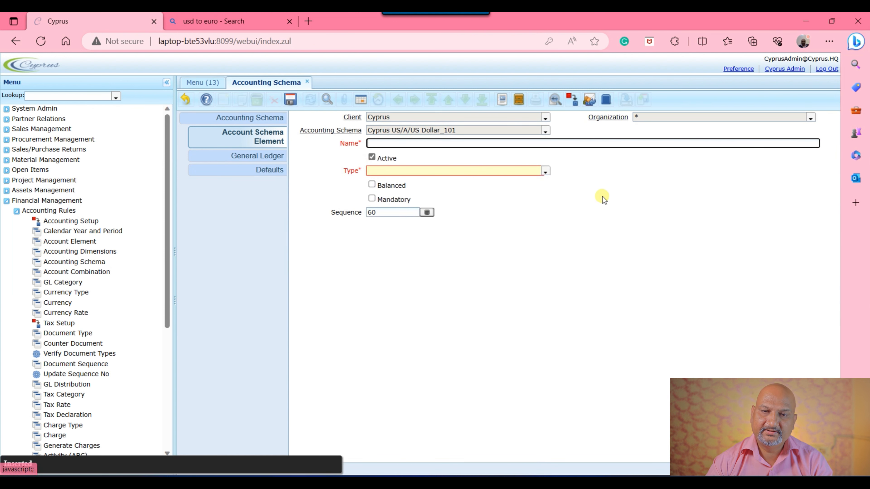
pyautogui.click(544, 171)
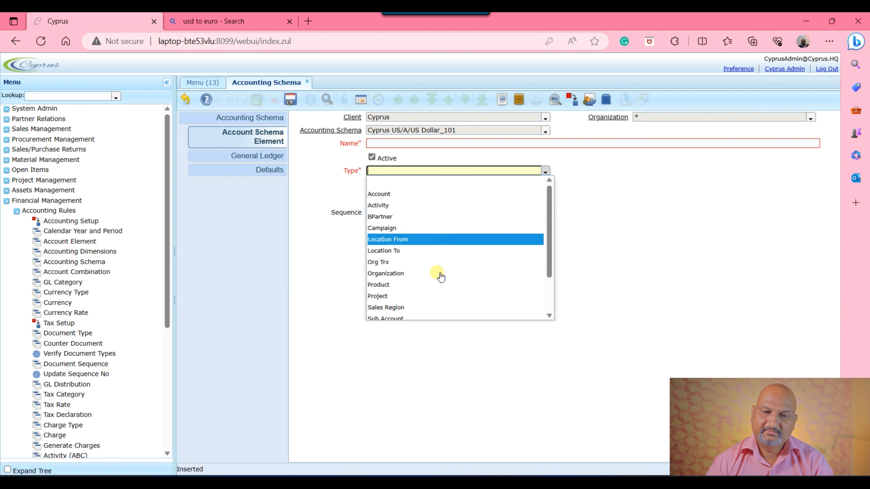
pyautogui.scroll(-2, 476, 226)
pyautogui.scroll(2, 481, 214)
pyautogui.click(702, 216)
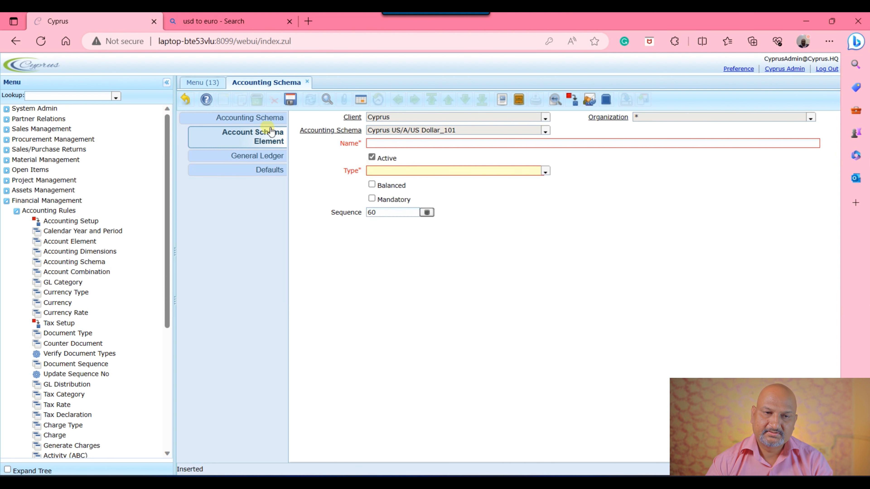
pyautogui.click(187, 99)
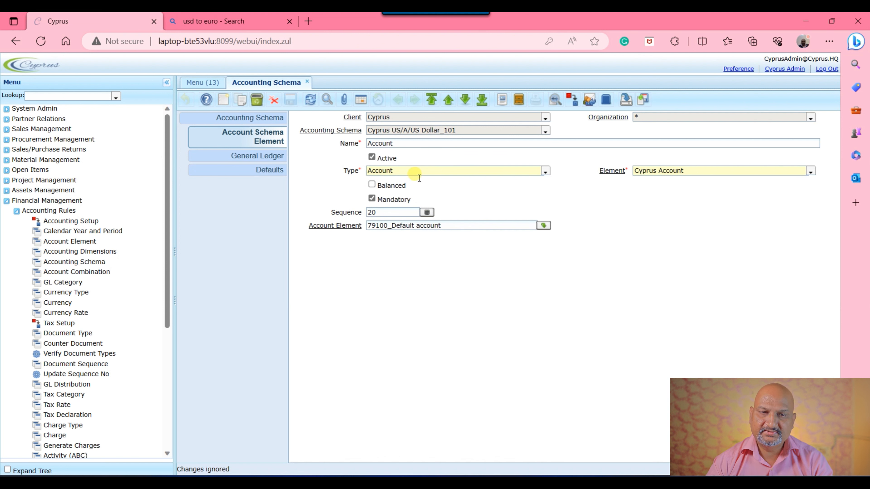
# Examine the schema's general ledger accounts and its default accounts from the Business Partner section through Assets.
pyautogui.click(272, 157)
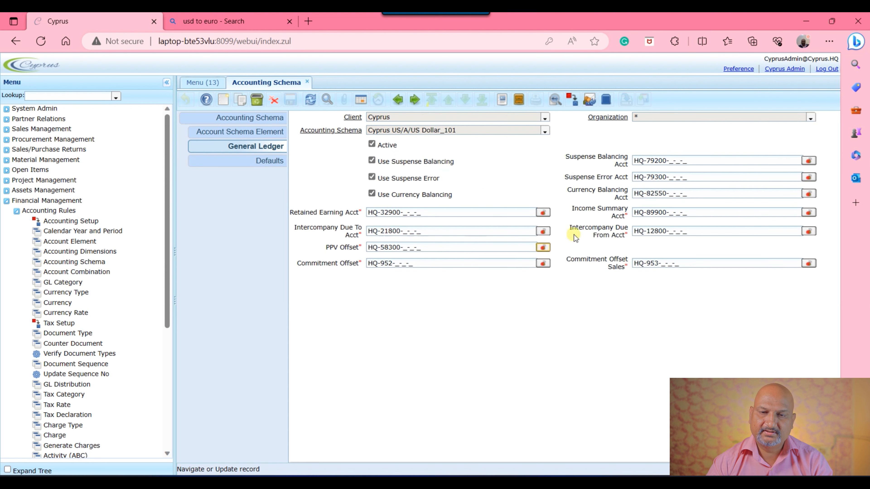
pyautogui.click(261, 162)
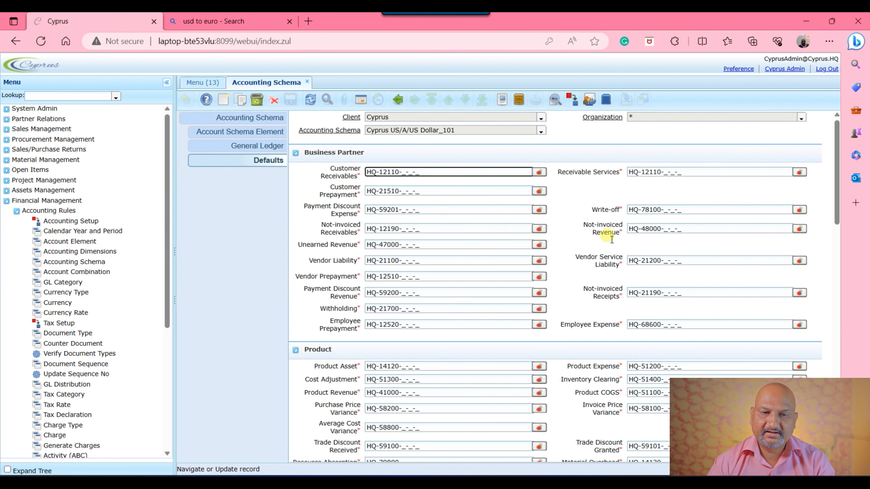
pyautogui.scroll(-6, 611, 238)
pyautogui.scroll(-6, 609, 224)
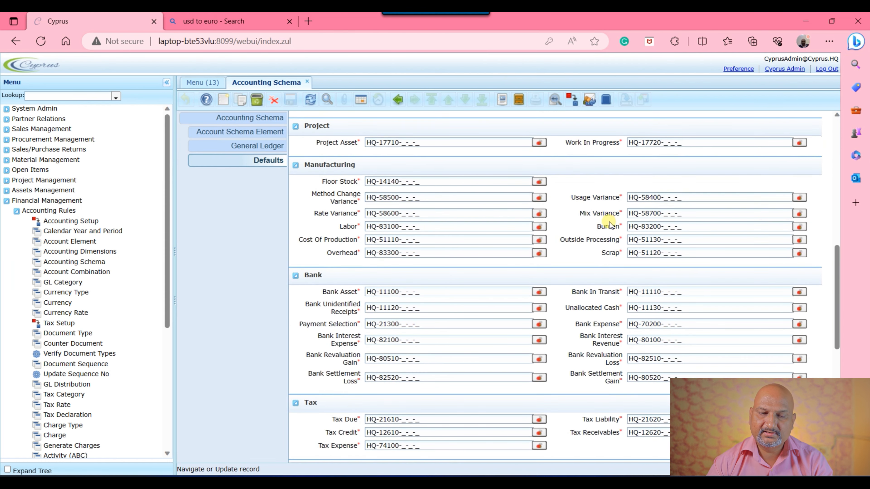
pyautogui.scroll(-5, 609, 223)
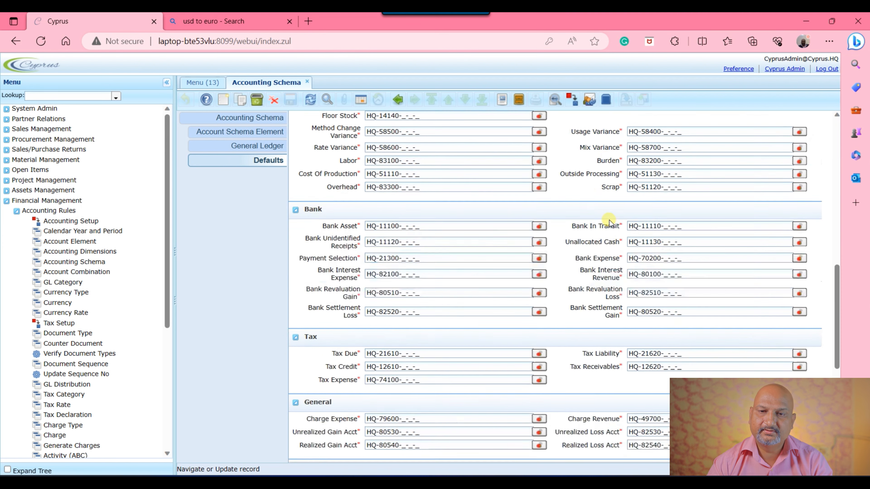
pyautogui.scroll(-5, 613, 223)
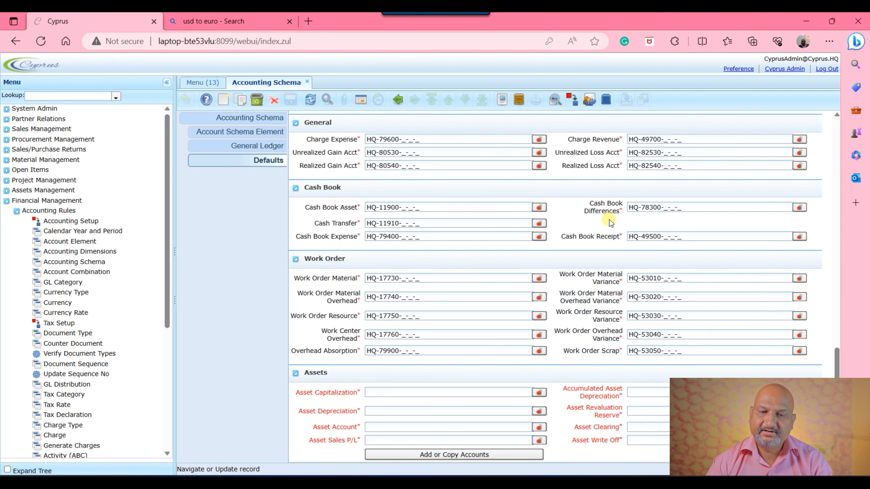
pyautogui.scroll(15, 609, 223)
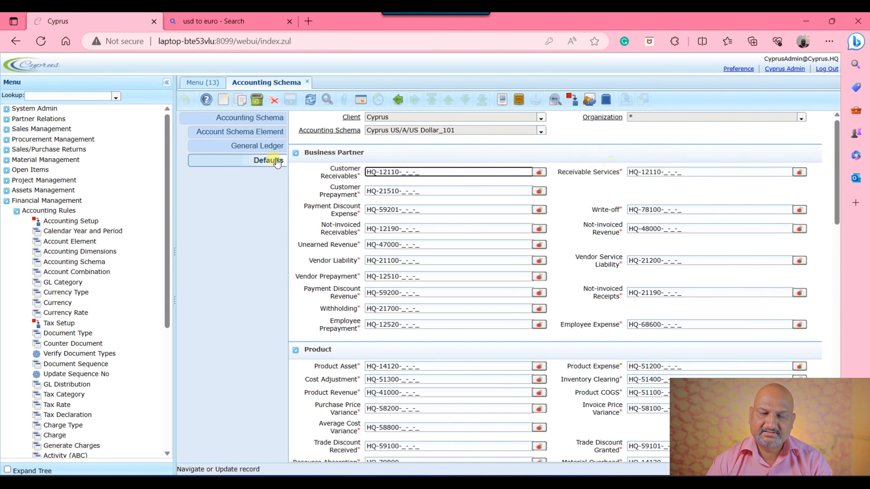
# Check the main schema record, review the default accounts down to the Assets section once more, and return to the main record.
pyautogui.click(257, 120)
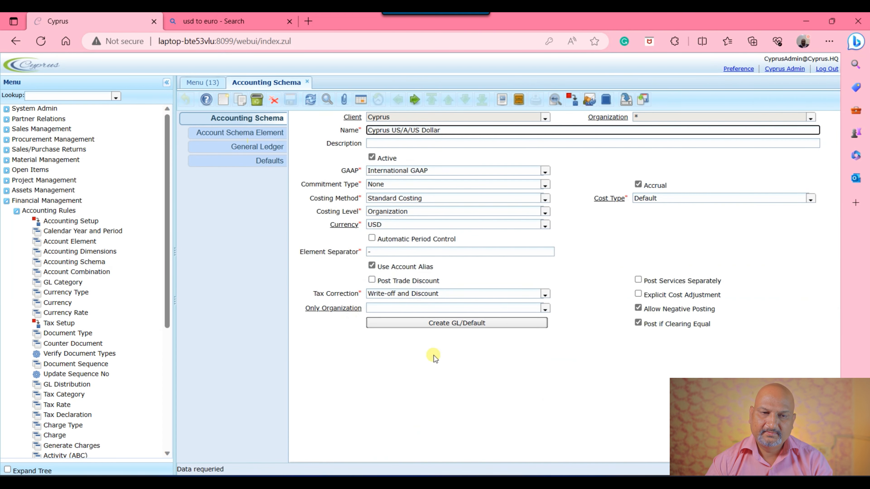
pyautogui.click(268, 168)
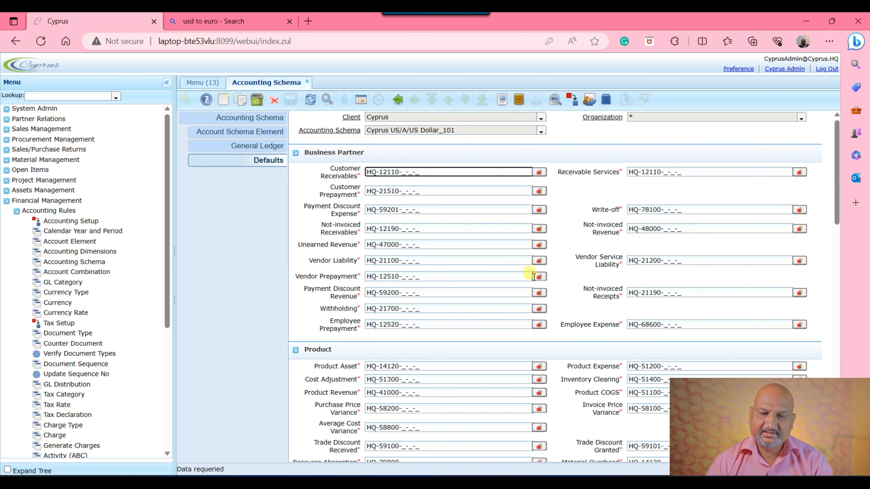
pyautogui.scroll(-15, 536, 276)
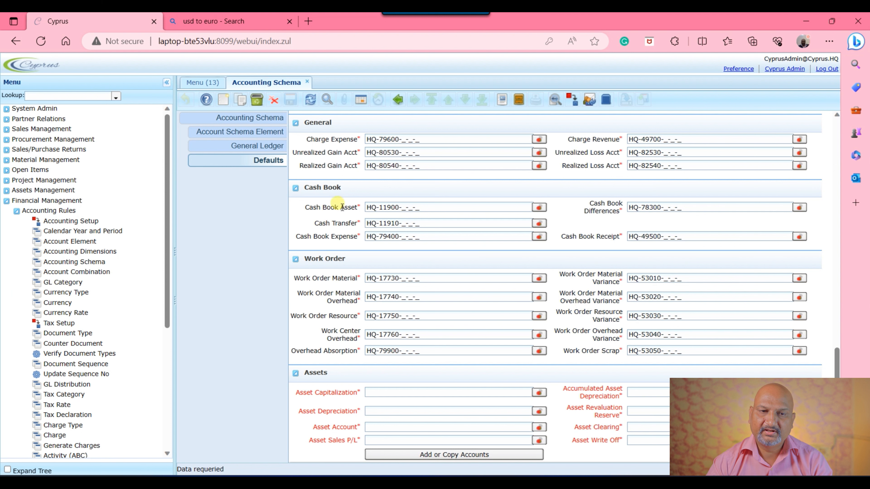
pyautogui.click(226, 118)
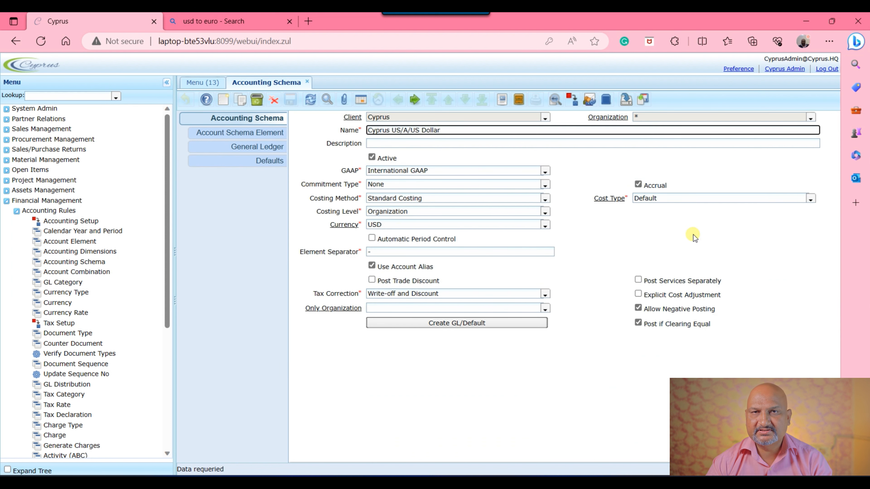